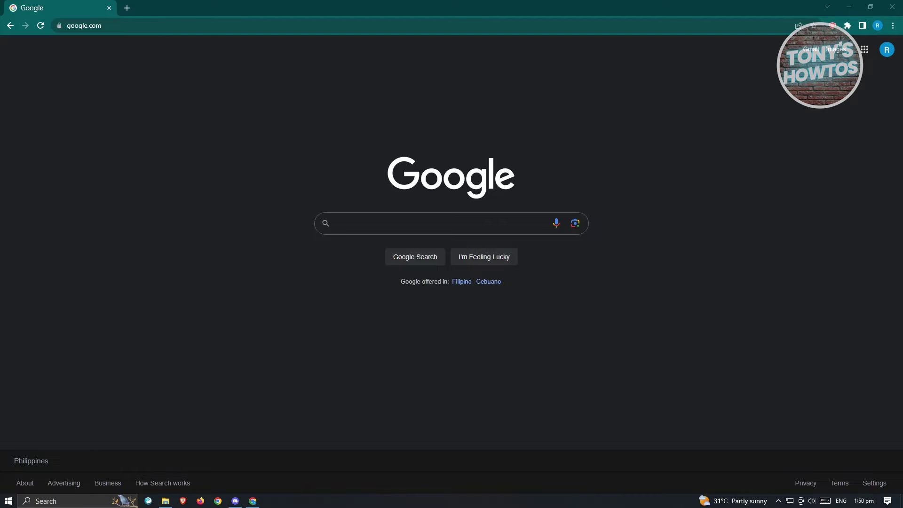
# Search Google for GENSHIN IMPACT and open the genshin.hoyoverse.com result
pyautogui.click(380, 221)
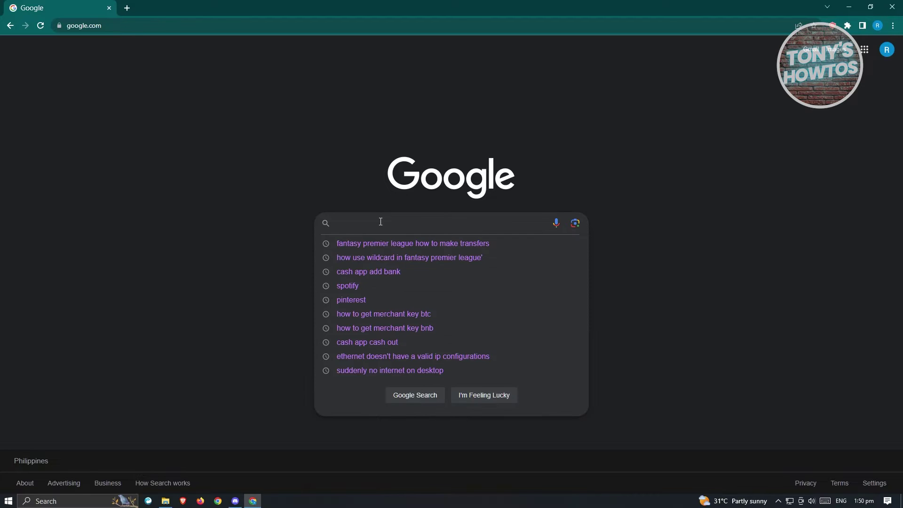
pyautogui.write('GENS')
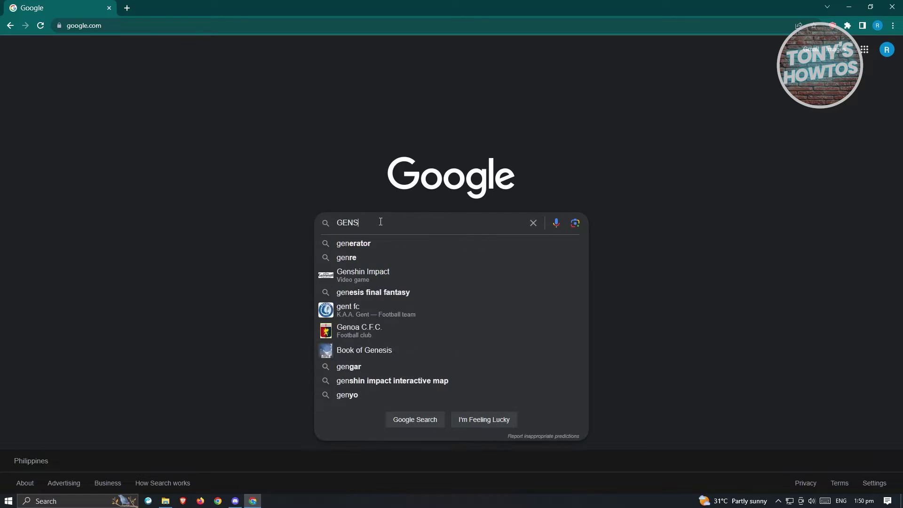
pyautogui.write('HIN IMPACT')
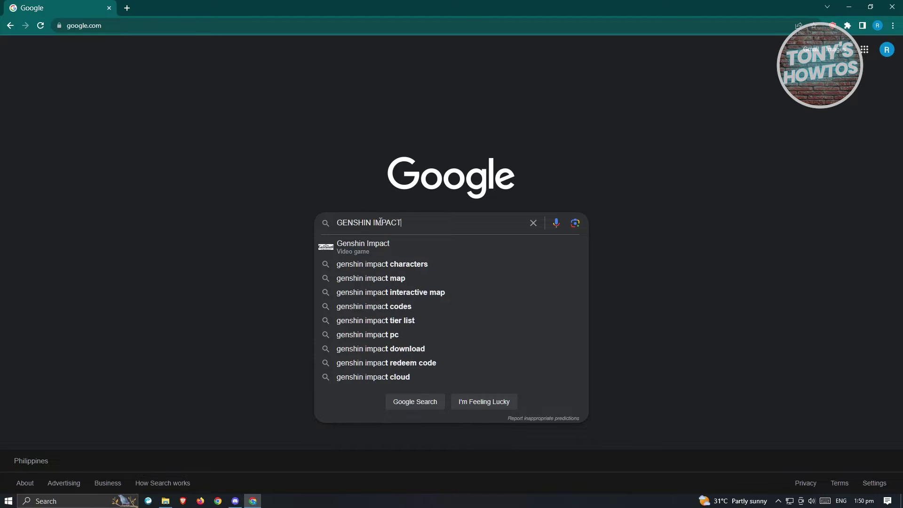
pyautogui.press('Return')
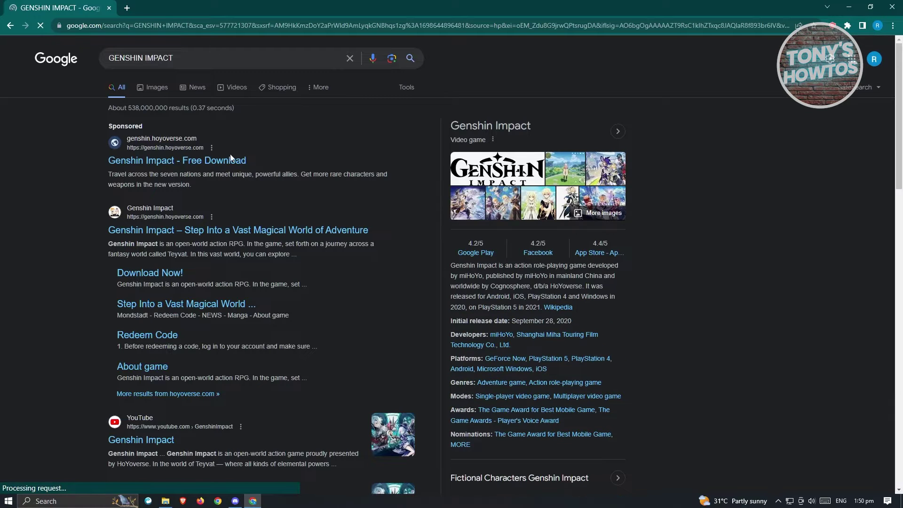
pyautogui.click(162, 232)
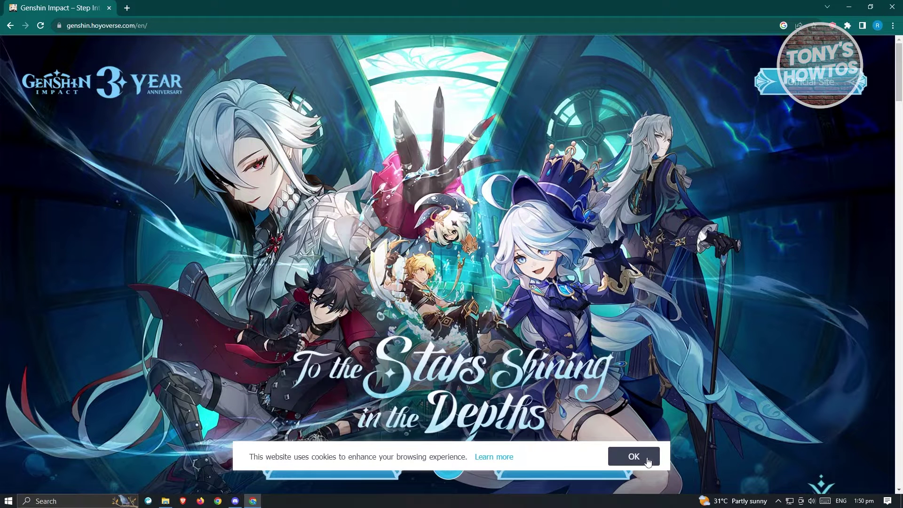
# Accept the cookie notice, download the PC installer, and check that the 136 MB download finished
pyautogui.click(647, 462)
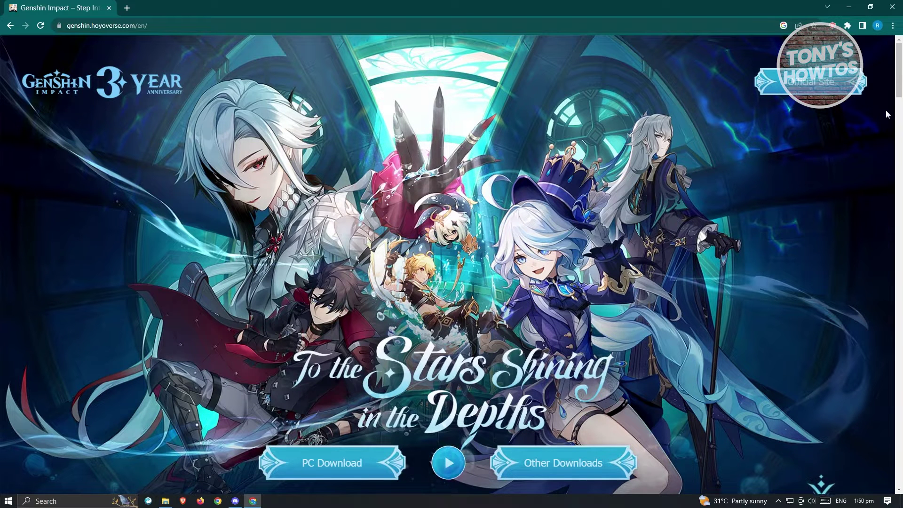
pyautogui.moveTo(899, 84); pyautogui.dragTo(377, 240)
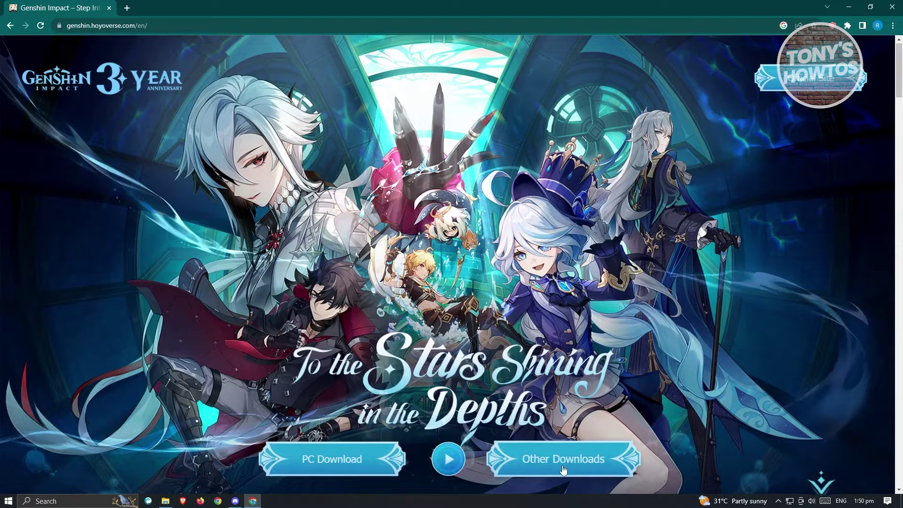
pyautogui.click(355, 463)
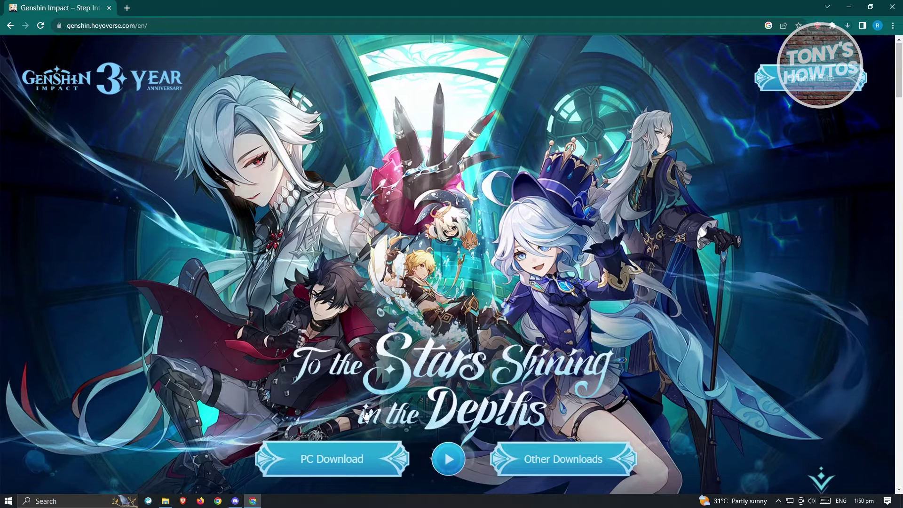
pyautogui.click(850, 26)
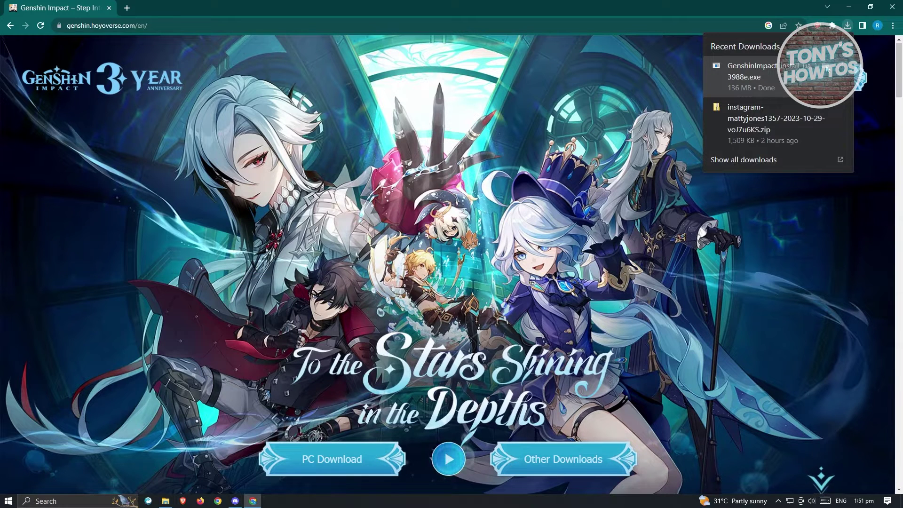
# Dismiss the downloads list, select the installer .exe in Downloads, and minimize Chrome
pyautogui.click(823, 71)
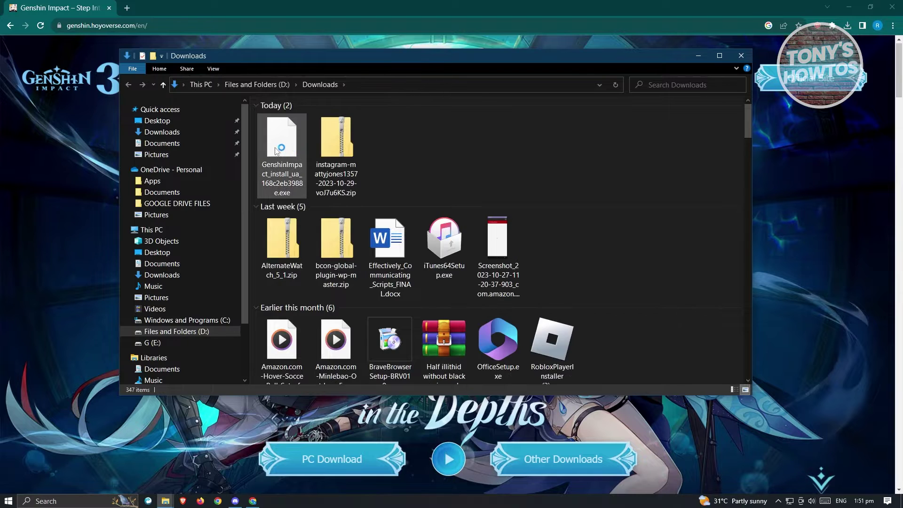
pyautogui.click(279, 150)
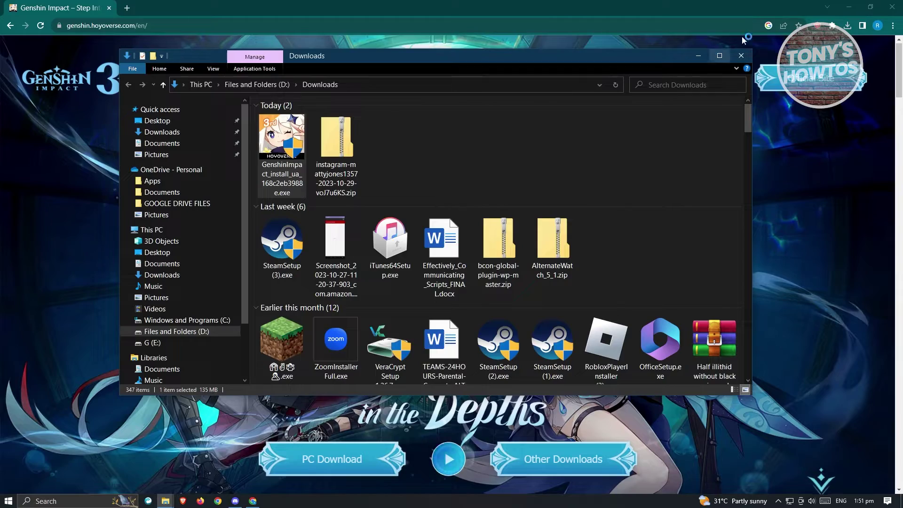
pyautogui.click(850, 8)
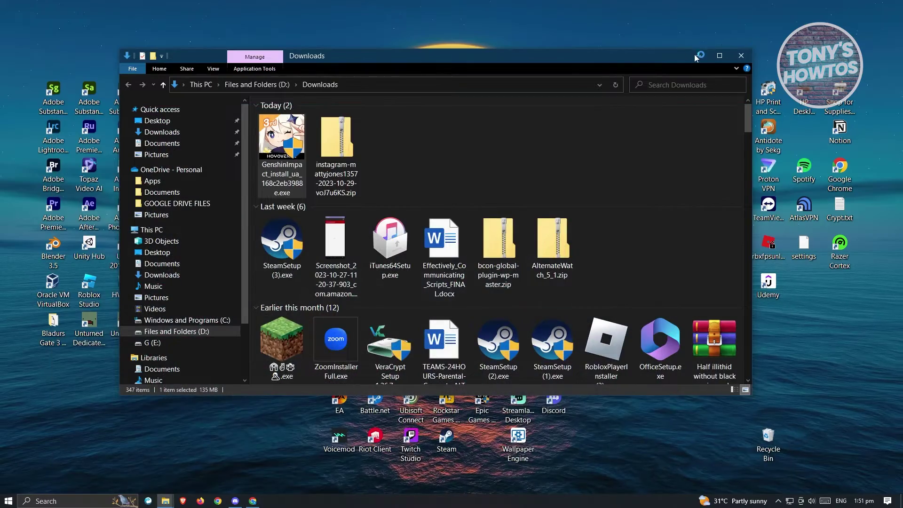
pyautogui.click(698, 58)
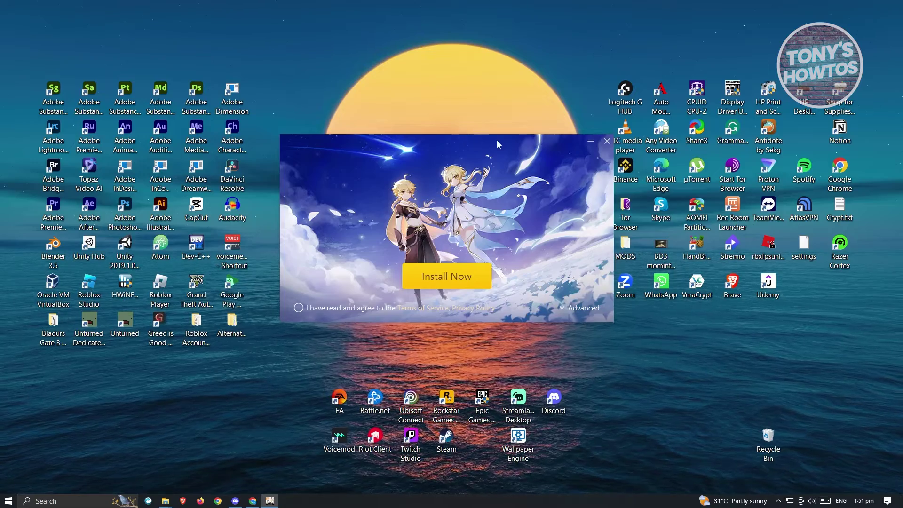
# Agree to the Terms of Service, install the launcher, and close the finished installer
pyautogui.moveTo(496, 140); pyautogui.dragTo(485, 137)
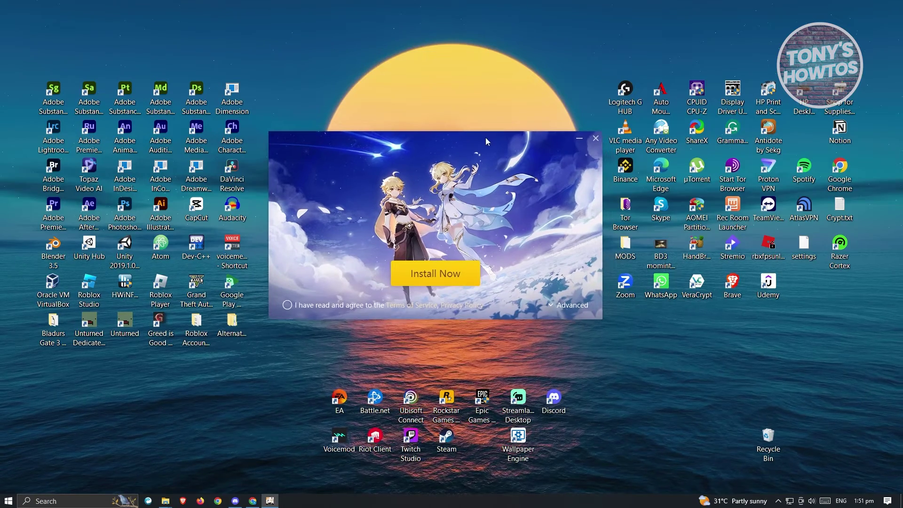
pyautogui.click(451, 272)
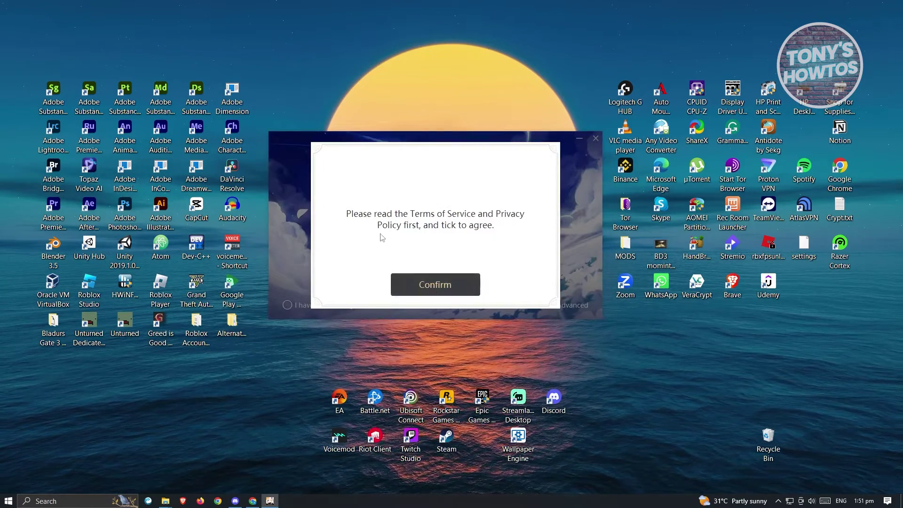
pyautogui.click(393, 285)
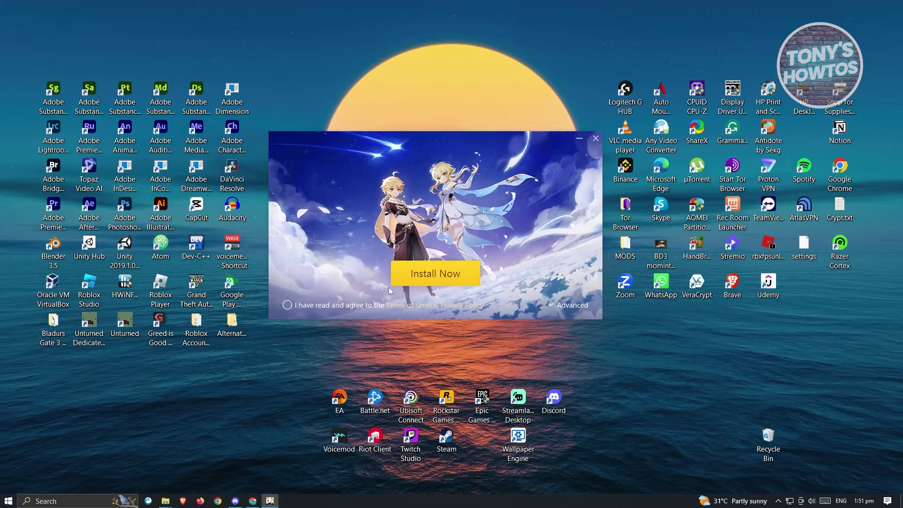
pyautogui.click(287, 304)
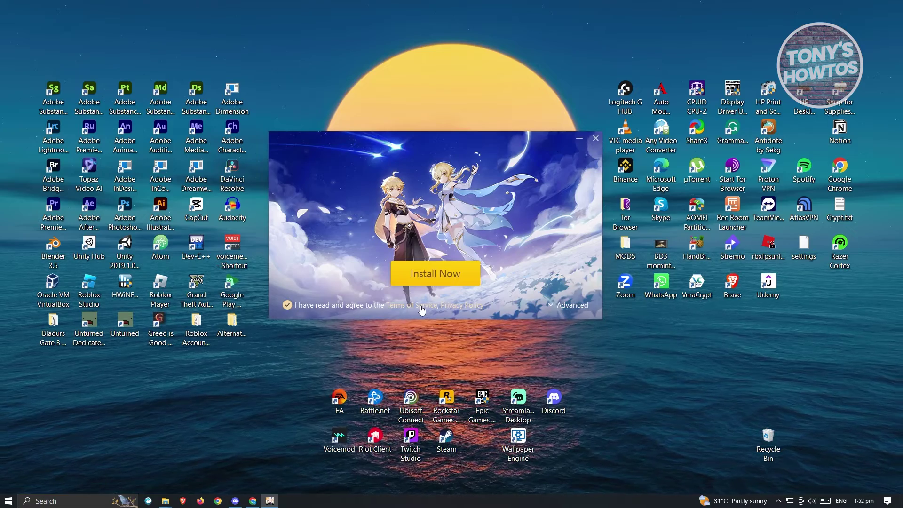
pyautogui.click(441, 278)
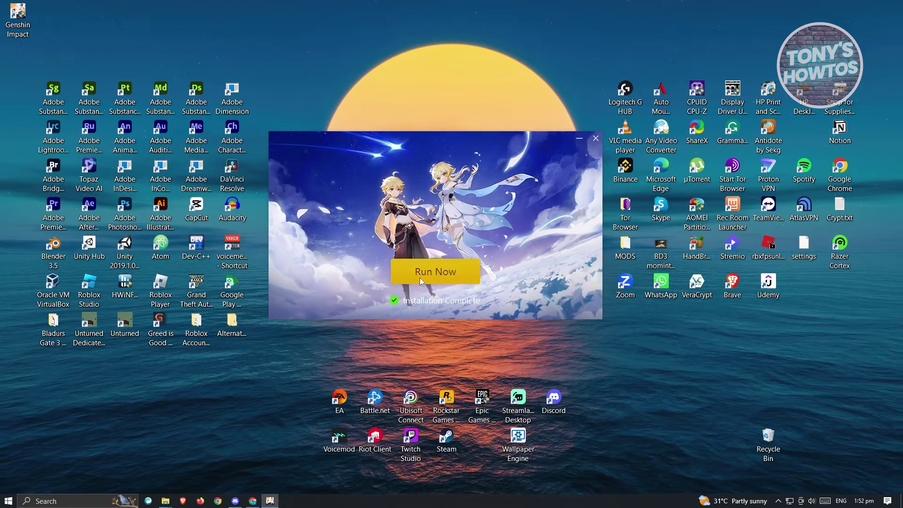
pyautogui.click(419, 279)
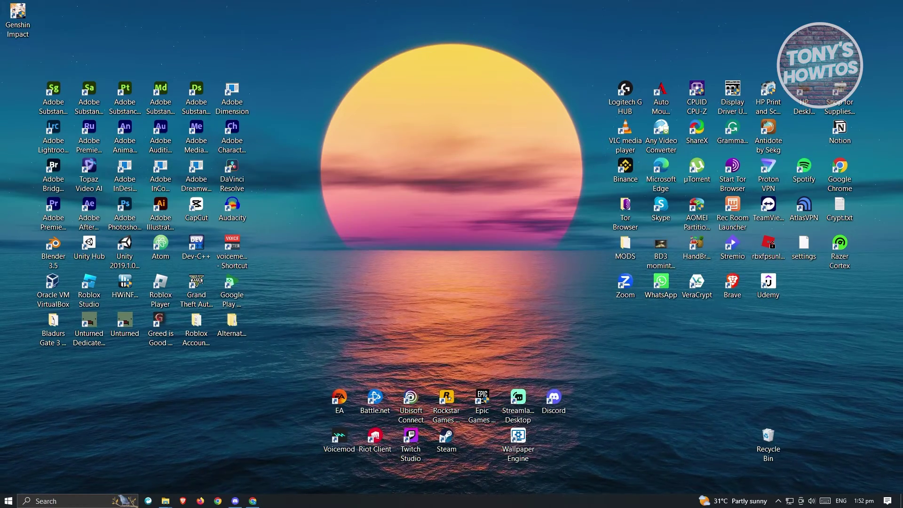
# Place the Genshin Impact shortcut beside the Adobe icons, centre the launcher, and start Get Game
pyautogui.moveTo(19, 16)
pyautogui.mouseDown()
pyautogui.moveTo(307, 89)
pyautogui.moveTo(310, 106)
pyautogui.mouseUp()
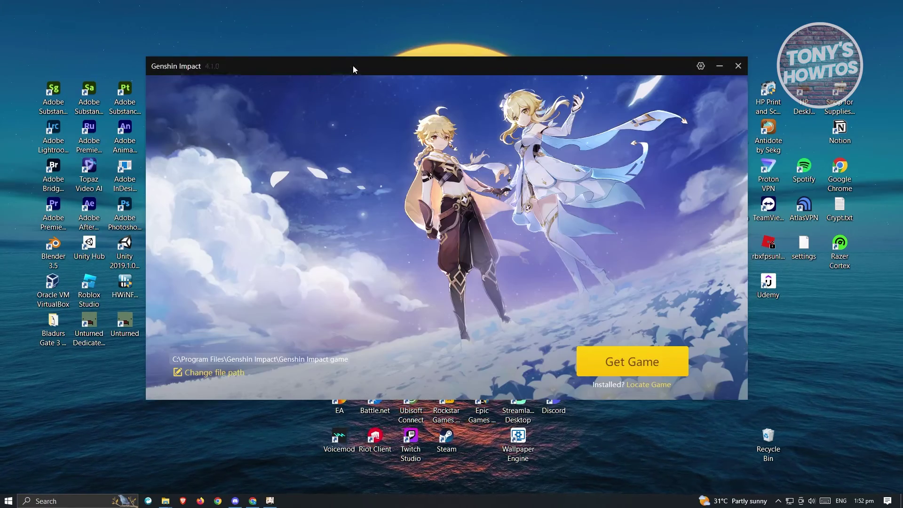
pyautogui.moveTo(352, 66); pyautogui.dragTo(500, 76)
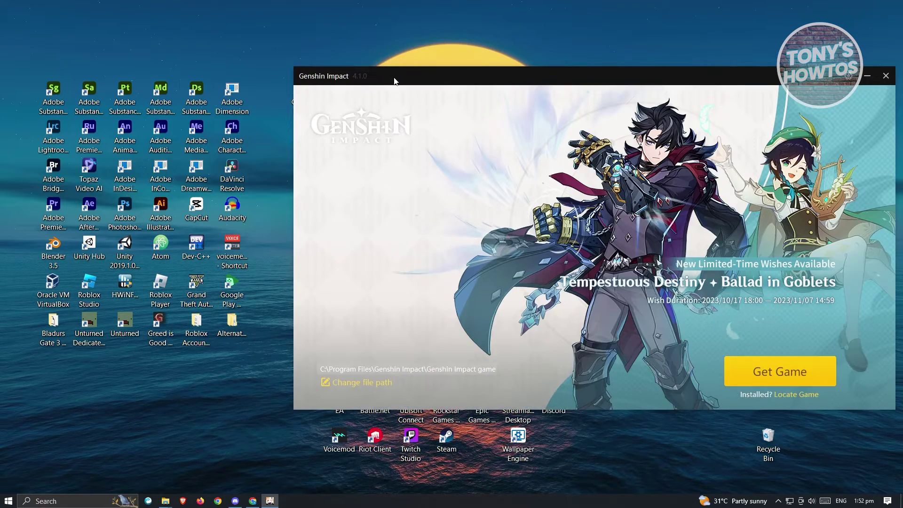
pyautogui.moveTo(395, 76)
pyautogui.mouseDown()
pyautogui.moveTo(373, 116)
pyautogui.moveTo(383, 128)
pyautogui.mouseUp()
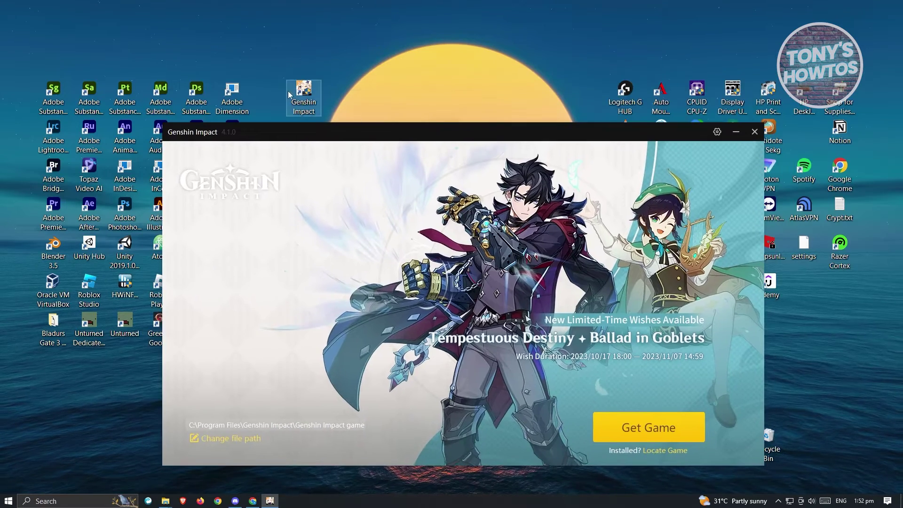
pyautogui.moveTo(270, 97); pyautogui.dragTo(271, 97)
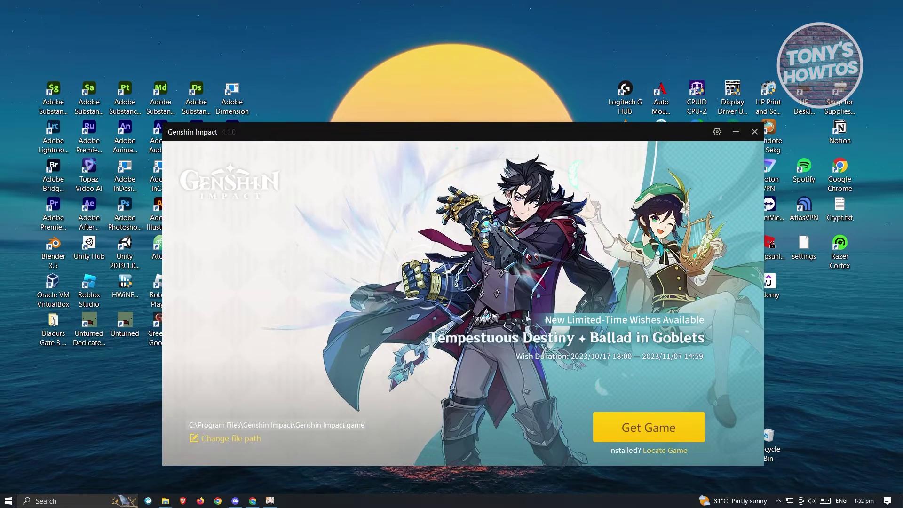
pyautogui.moveTo(367, 128); pyautogui.dragTo(306, 47)
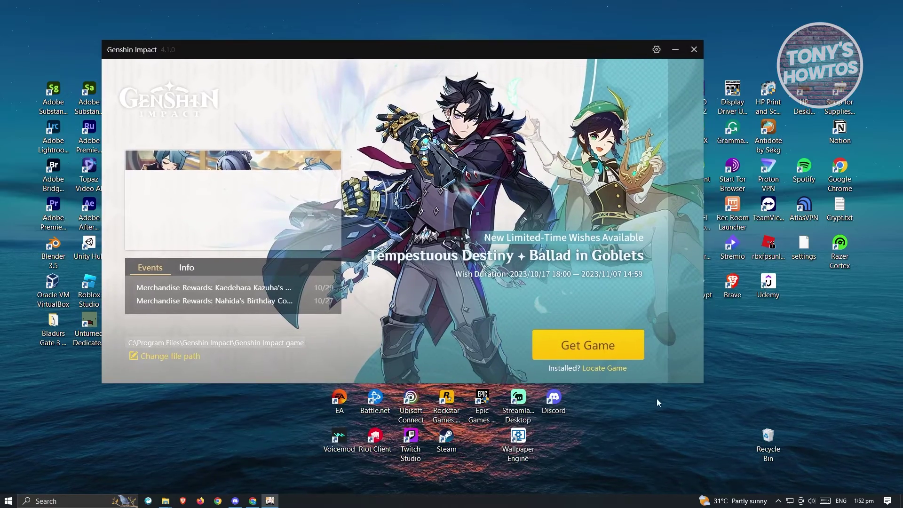
pyautogui.click(620, 356)
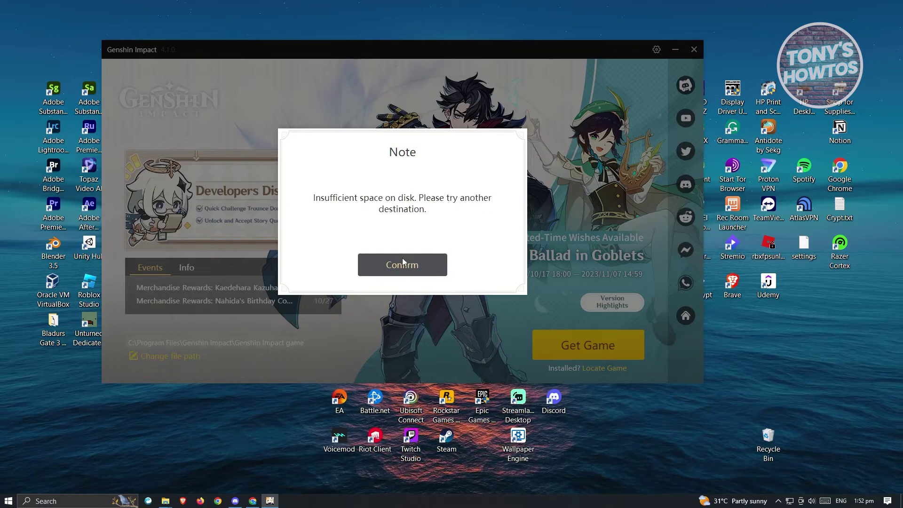
# Dismiss the low-space note and change the install destination to the D: drive
pyautogui.click(414, 269)
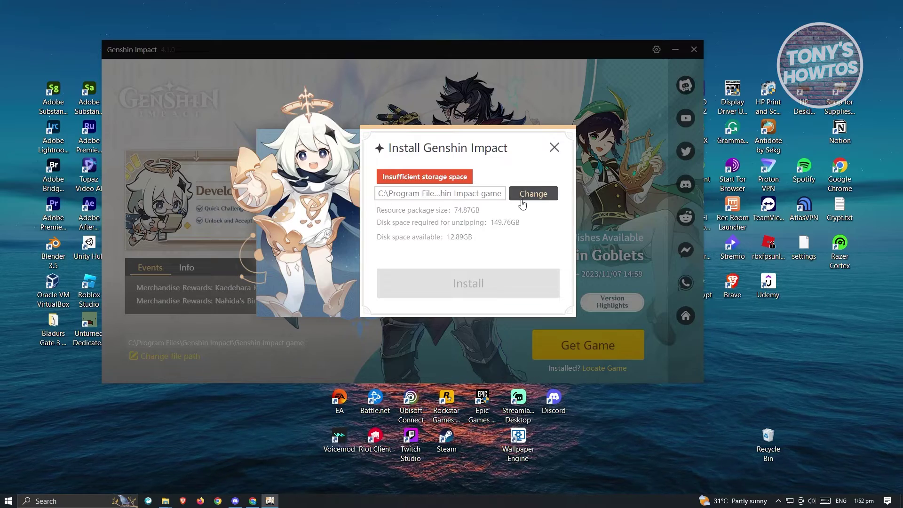
pyautogui.click(533, 193)
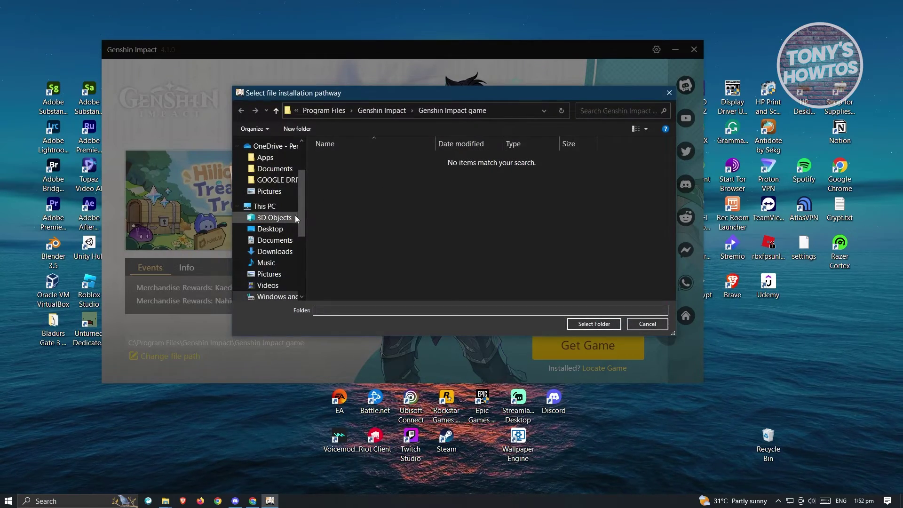
pyautogui.moveTo(301, 216); pyautogui.dragTo(306, 269)
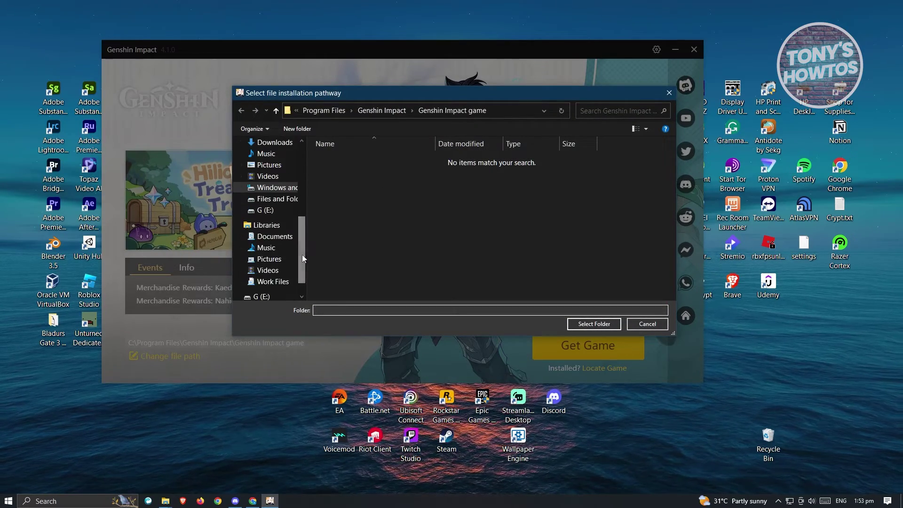
pyautogui.click(279, 199)
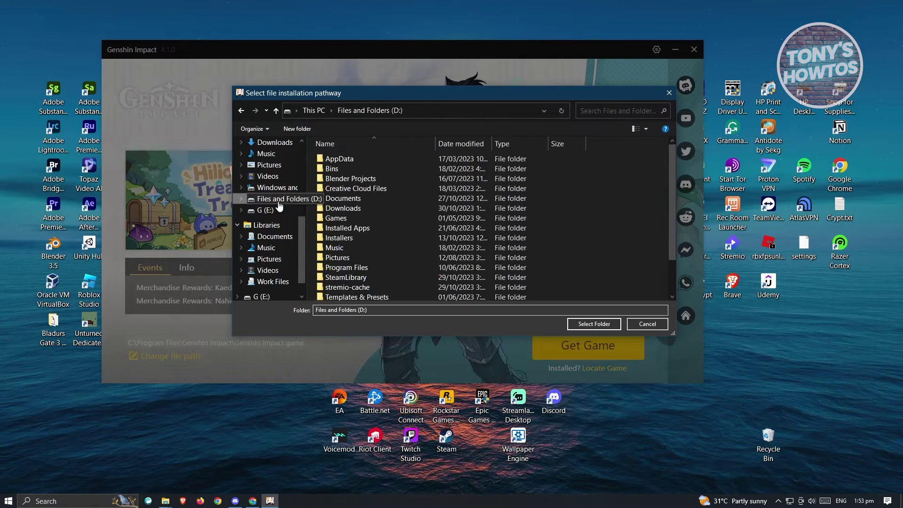
pyautogui.click(606, 324)
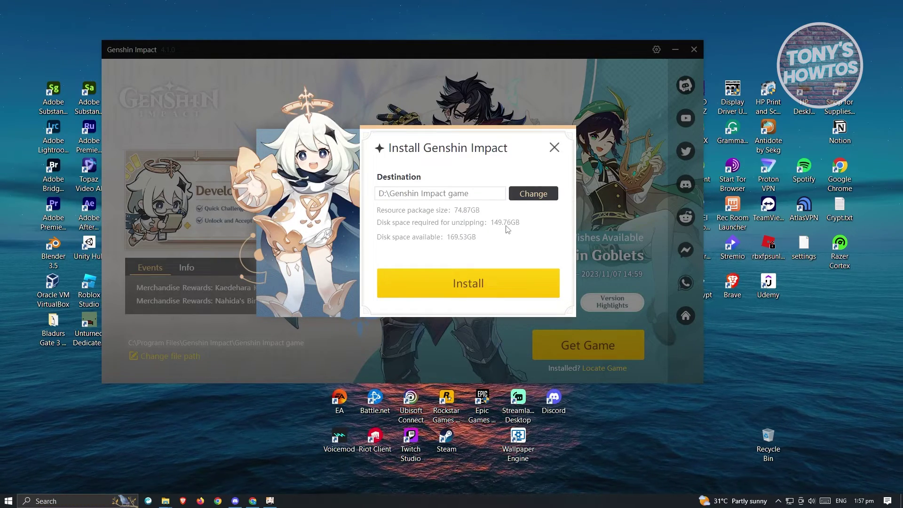
# Start installing Genshin Impact to D:\Genshin Impact game
pyautogui.click(510, 283)
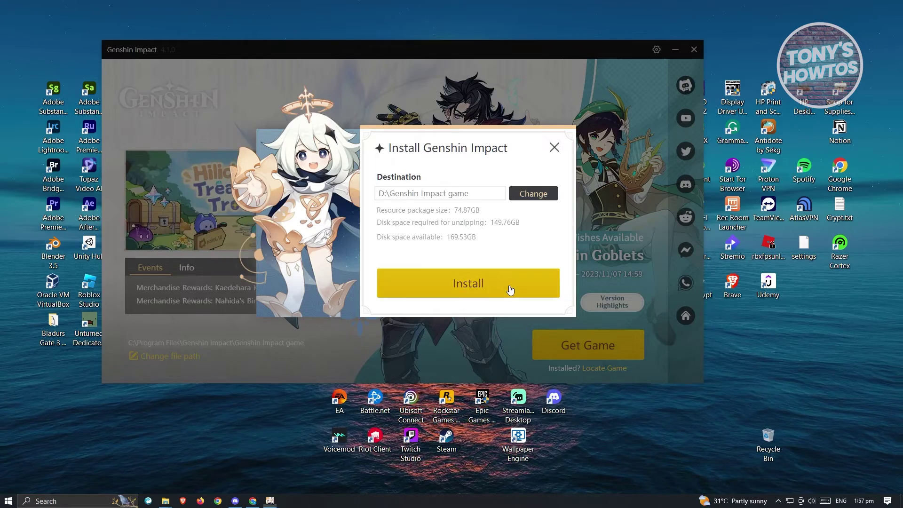